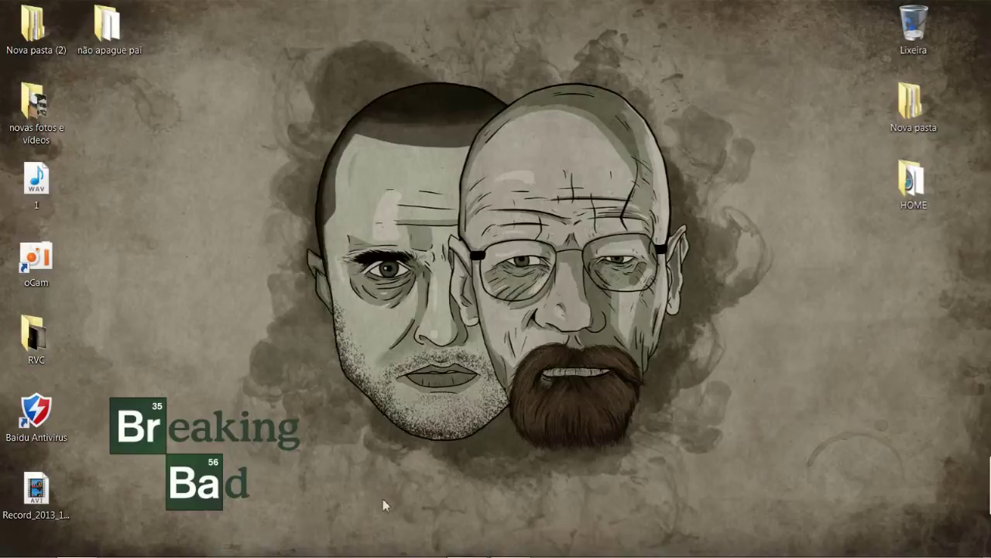
Switch to Firefox and download the free ObjectDock 2.1 installer from its Baixaki page, saving the file objectdock-21-32-bits.exe.
left_click(76, 545)
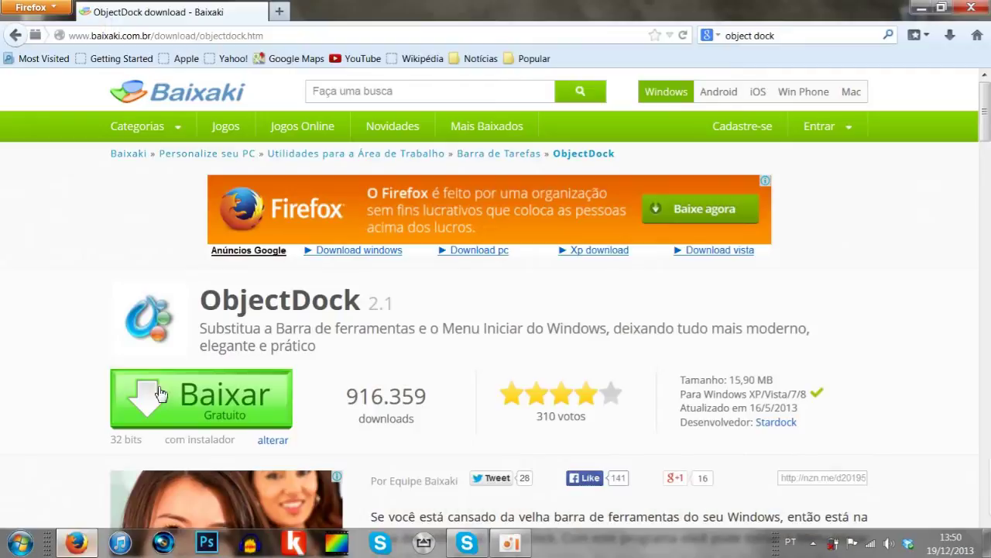
scroll(401, 395, "down", 4)
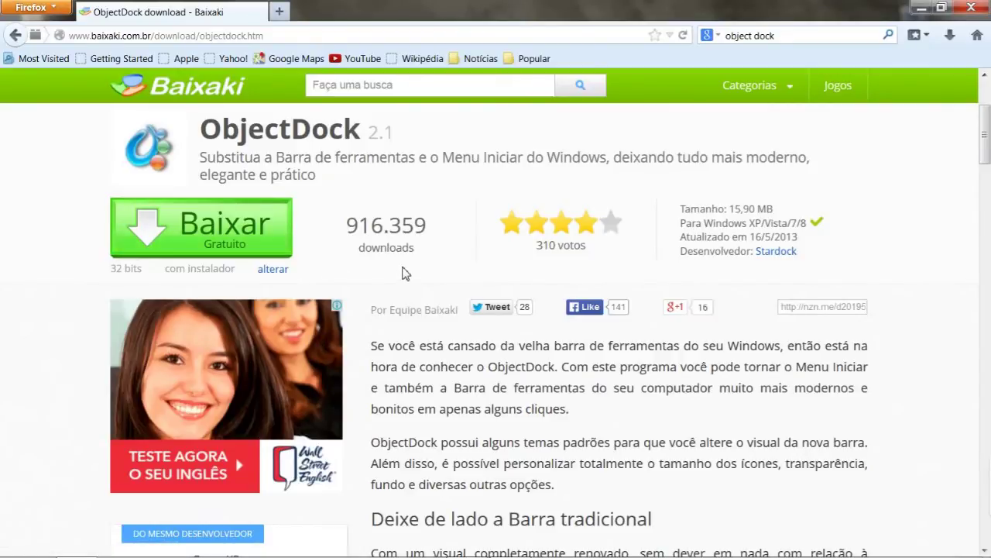
scroll(314, 230, "up", 2)
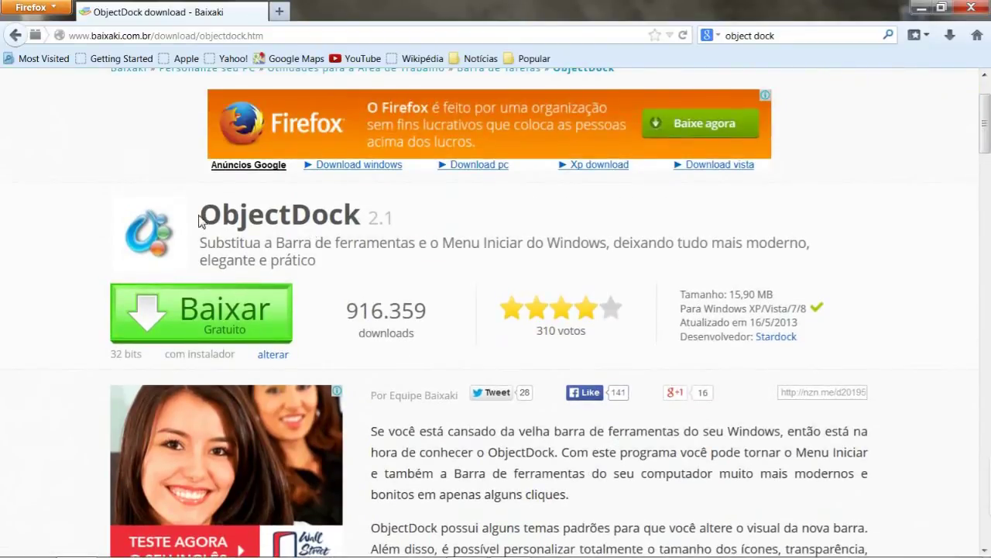
left_click_drag(200, 214, 361, 211)
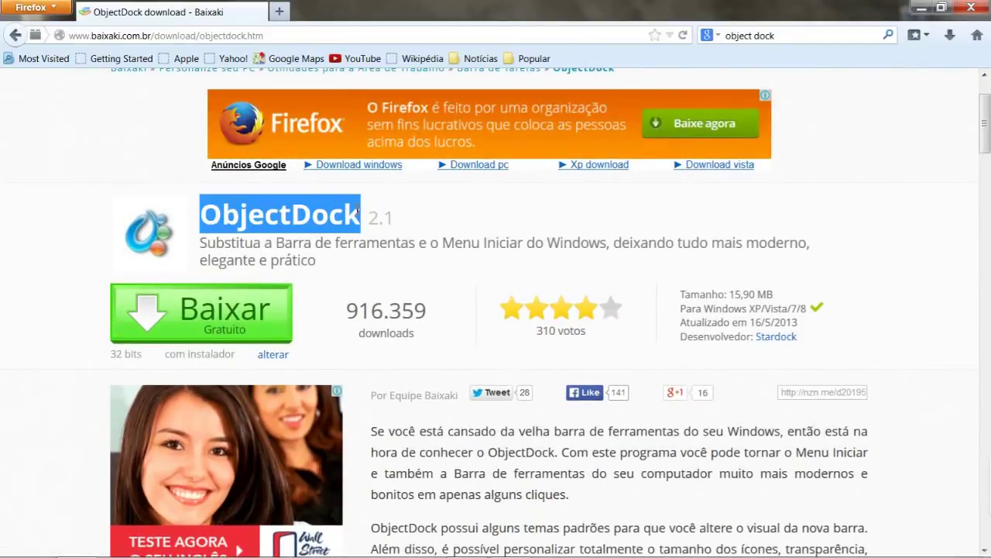
left_click(408, 215)
scroll(233, 256, "down", 3)
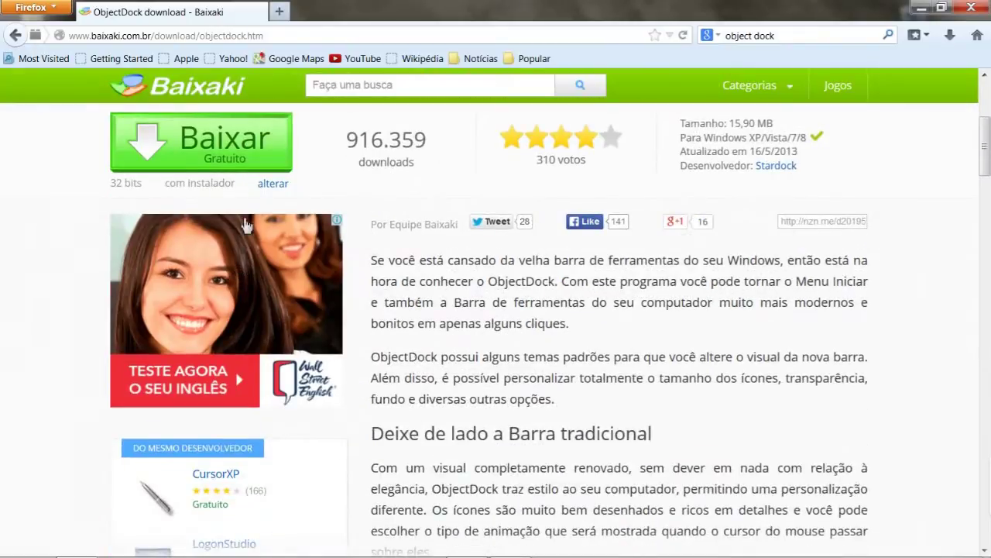
scroll(232, 219, "up", 1)
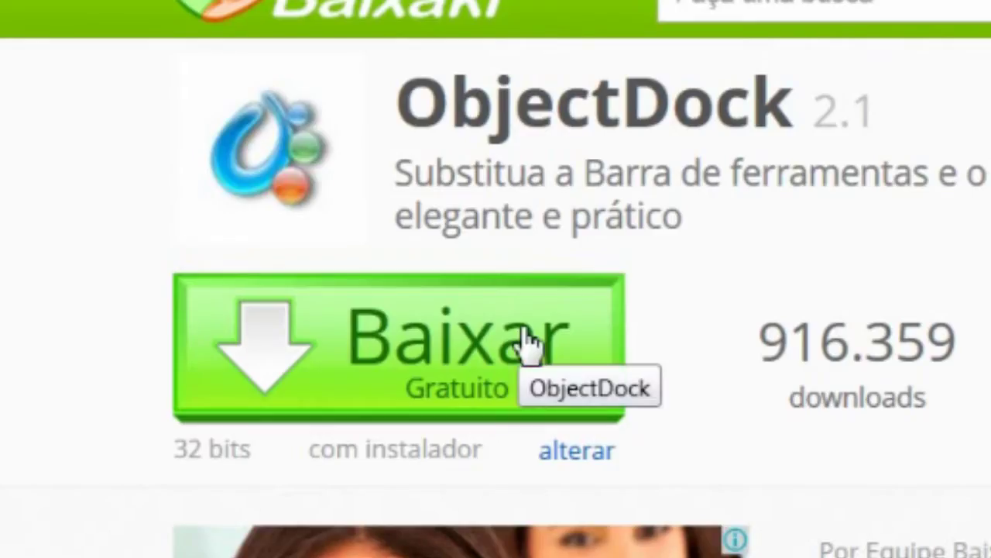
left_click(527, 341)
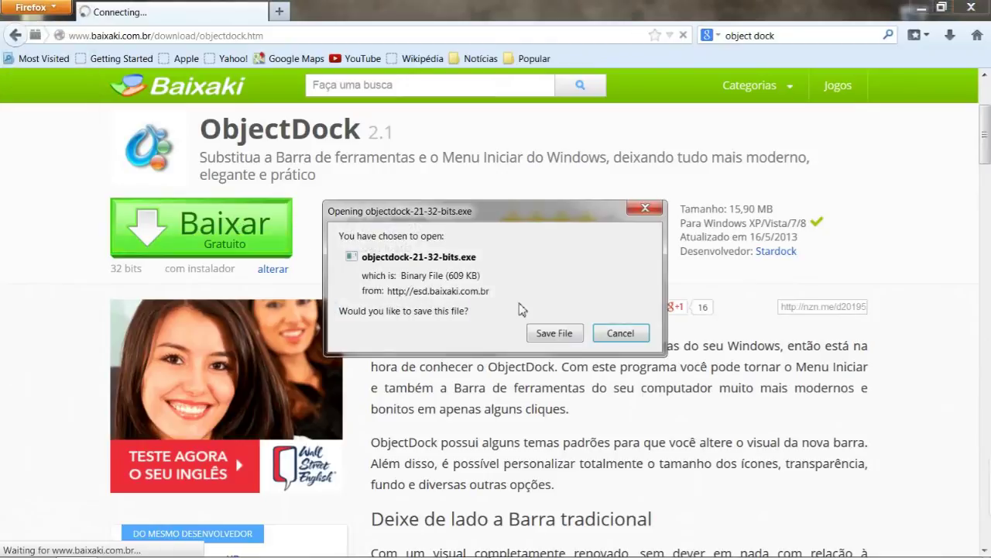
left_click(564, 341)
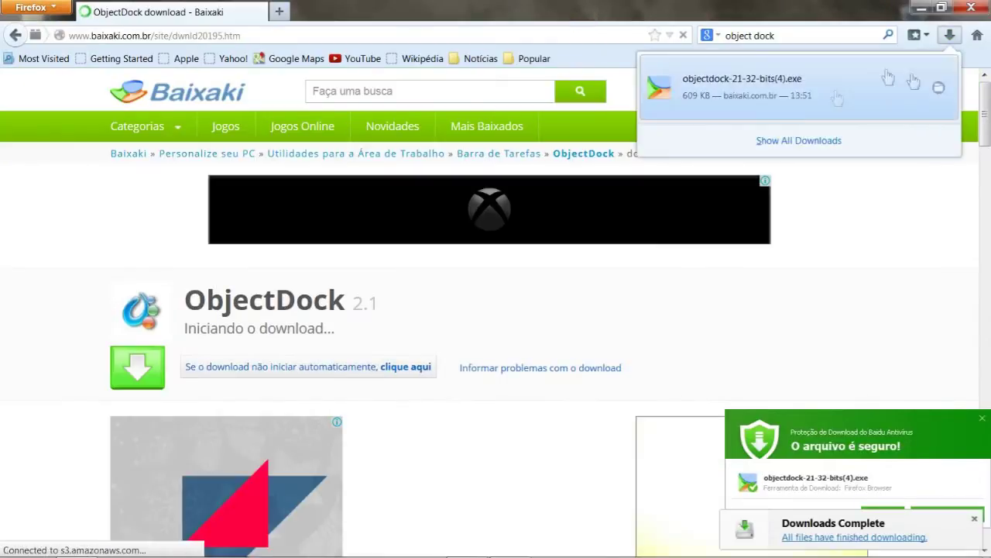
Run the downloaded objectdock-21-32-bits(4).exe and go through the Baixaki downloader to start installing ObjectDock.
left_click(775, 83)
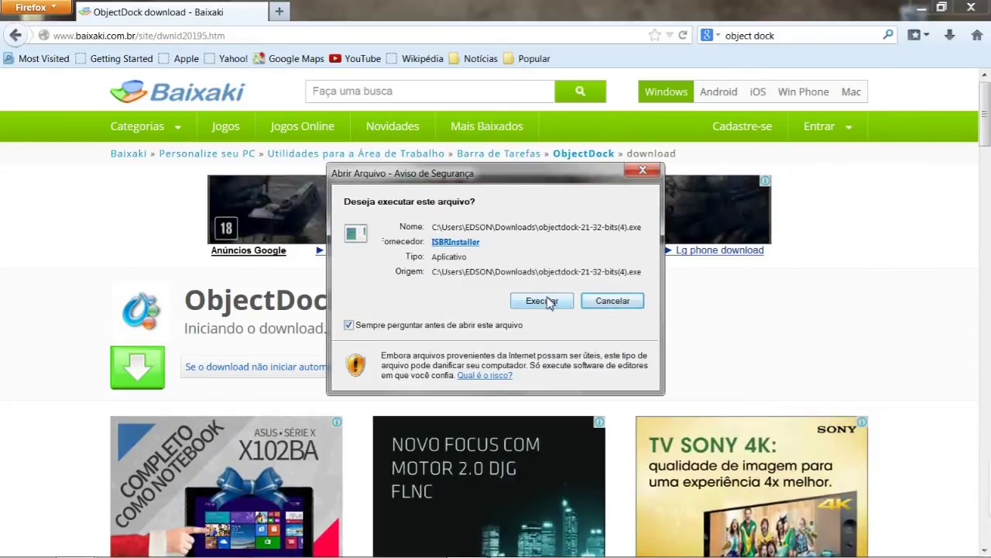
left_click(547, 301)
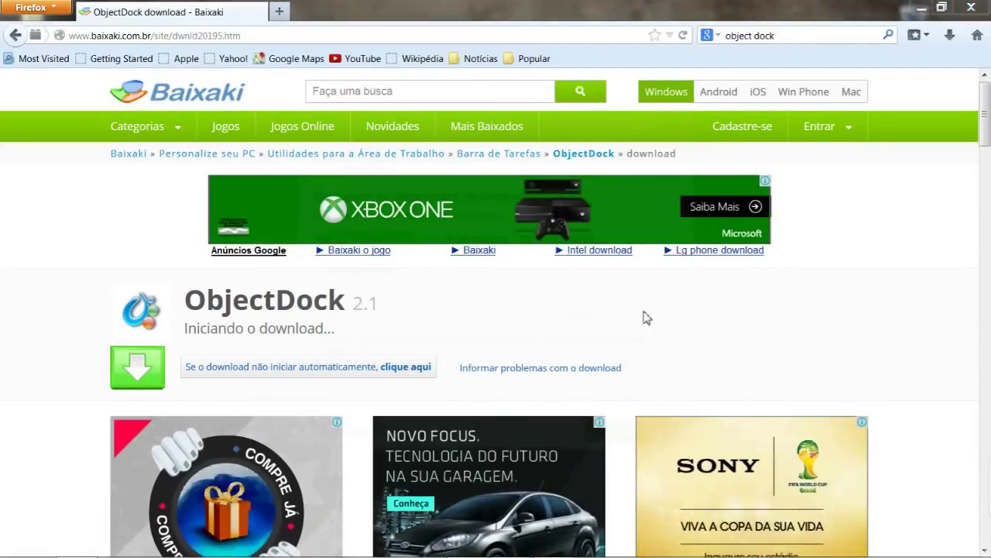
left_click(921, 8)
left_click(630, 430)
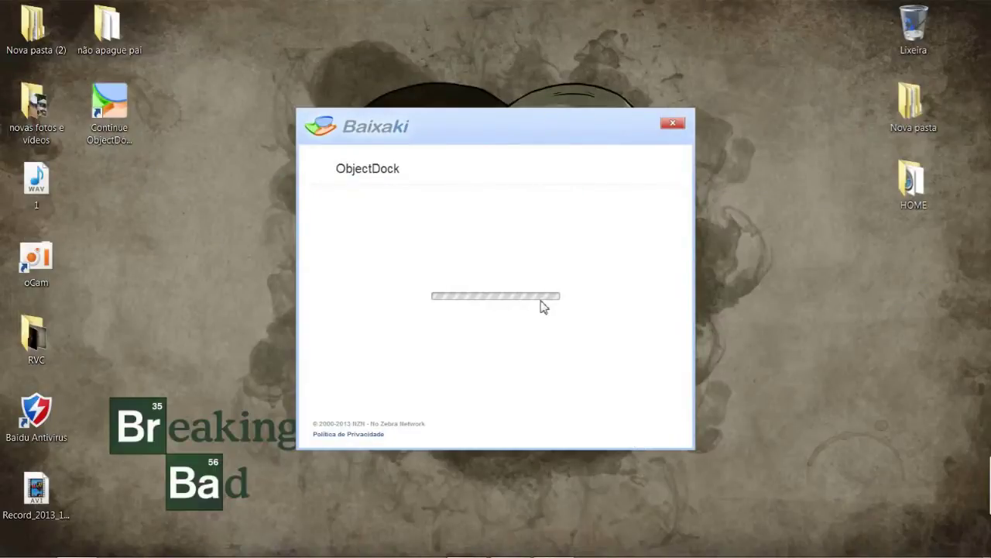
left_click(630, 430)
left_click(630, 430)
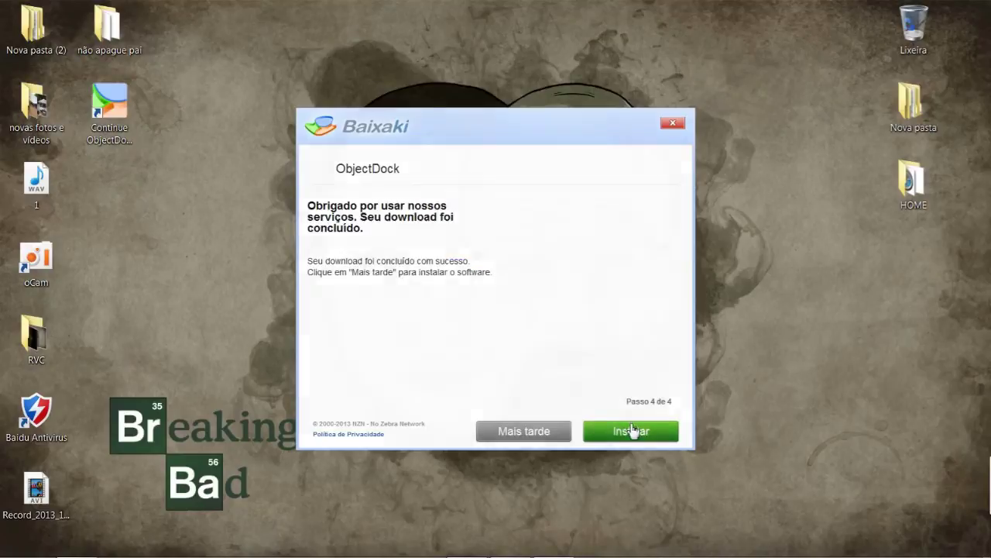
left_click(631, 431)
Complete the ObjectDock Free Setup wizard, keeping Launch ObjectDock Free enabled.
left_click(367, 340)
left_click(550, 384)
left_click(550, 384)
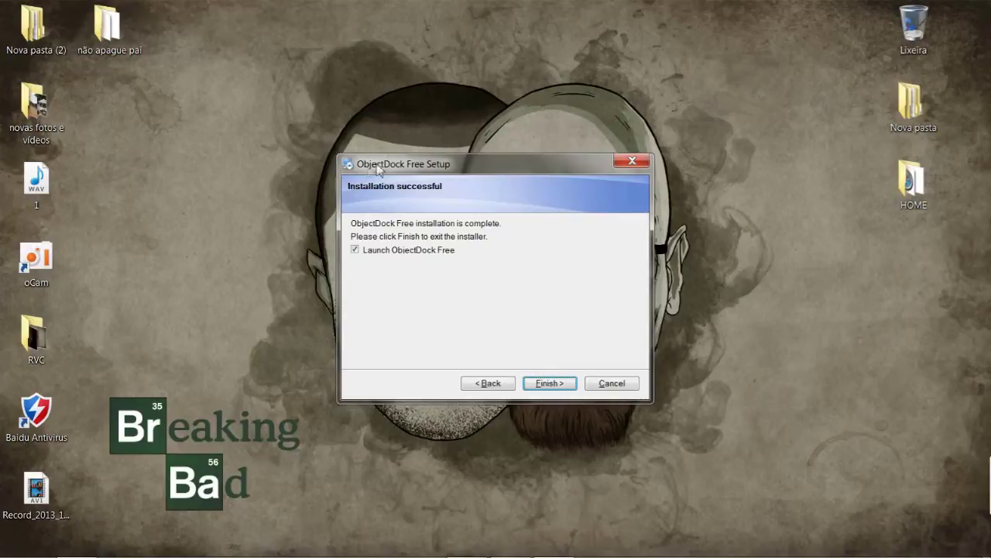
left_click(547, 384)
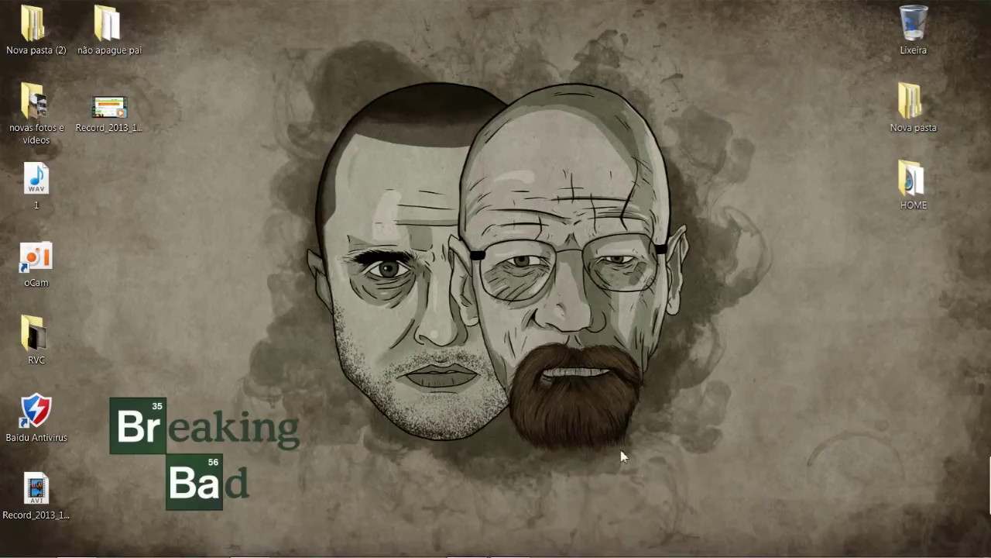
Open the ObjectDock configuration from the dock and enable Load at Startup and Hide the Windows Taskbar.
mouse_move(631, 551)
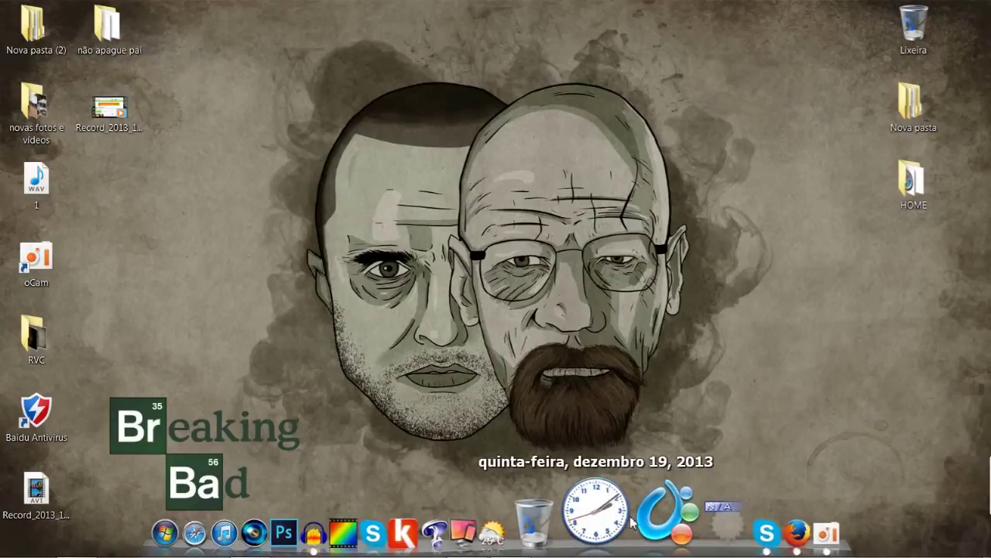
left_click(658, 515)
left_click_drag(445, 137, 489, 89)
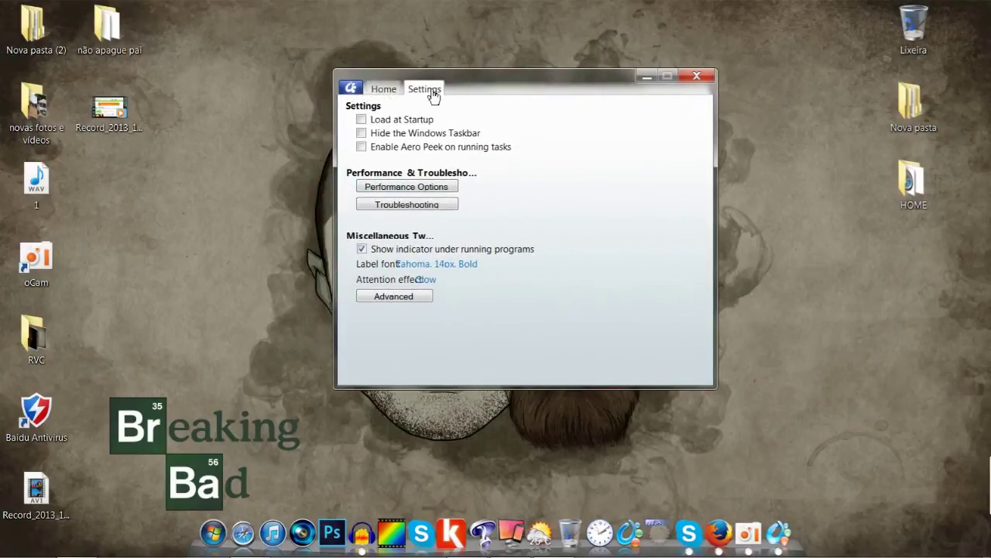
left_click(382, 91)
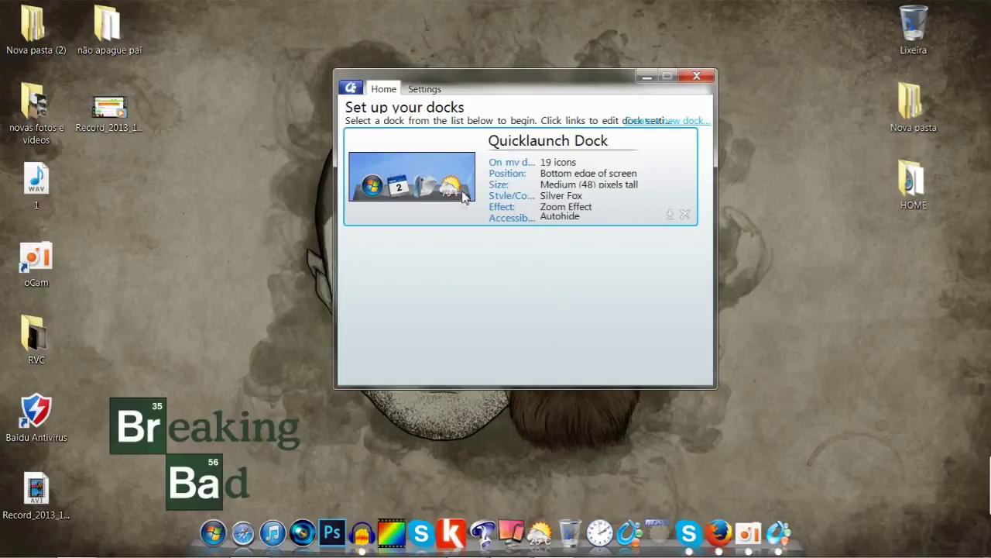
left_click(425, 90)
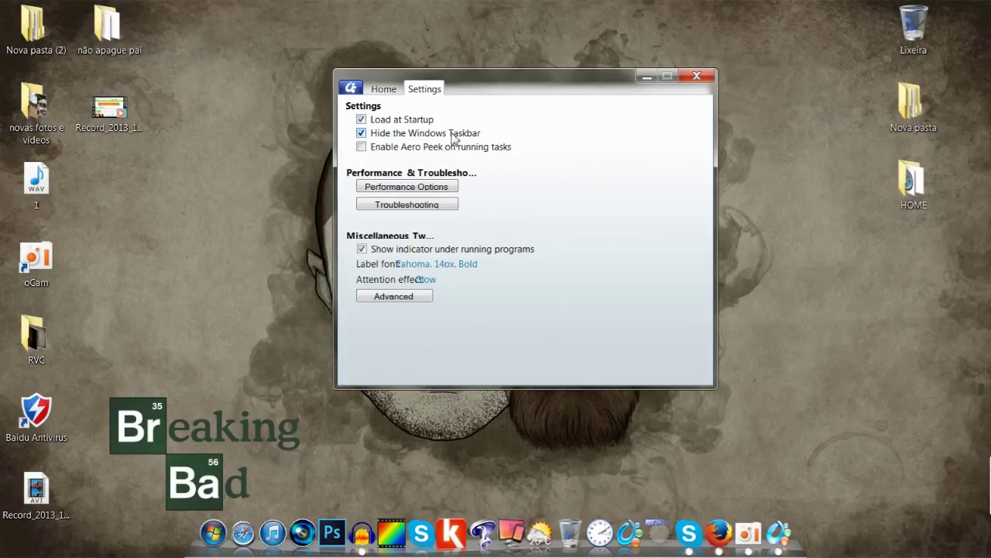
left_click(205, 523)
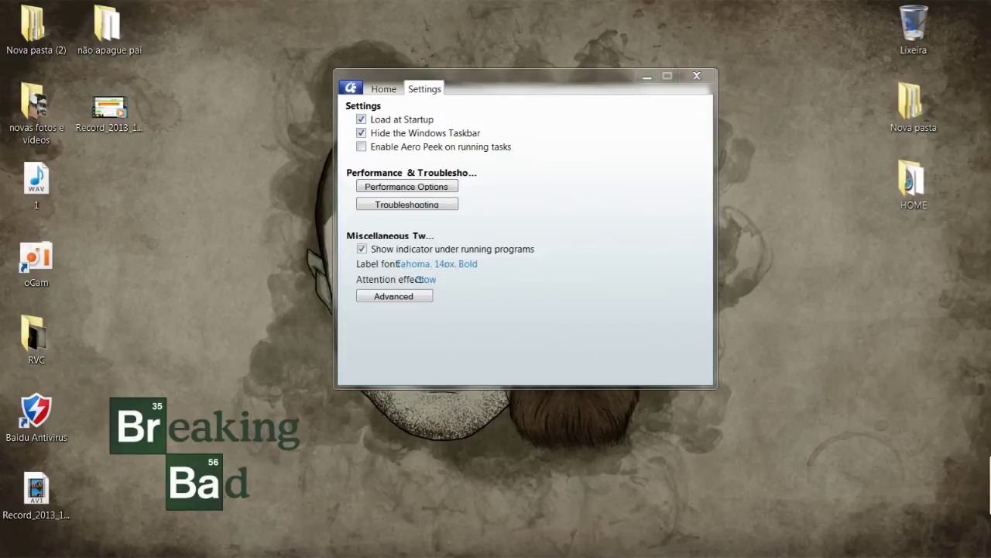
left_click(374, 114)
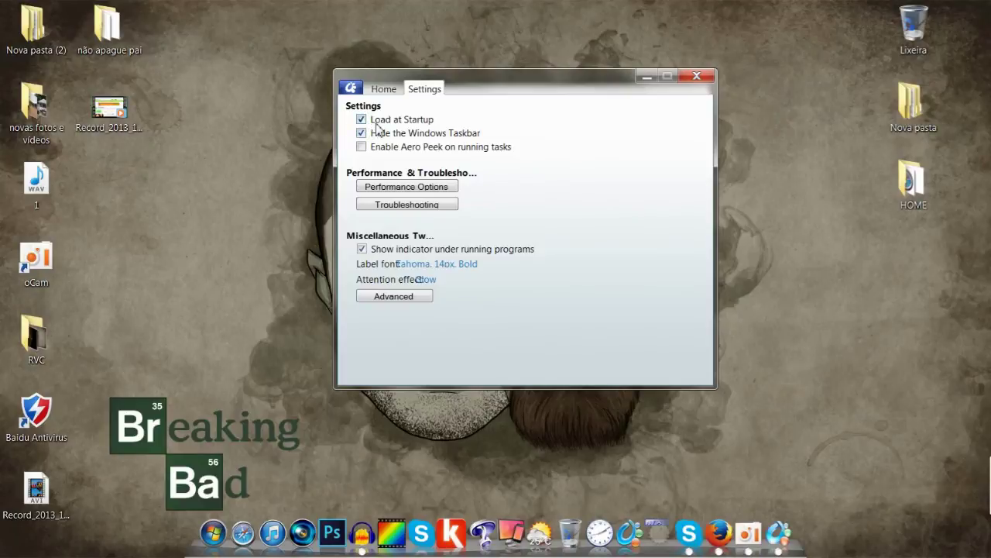
Set the Quicklaunch Dock's icon size to 44 px and apply it.
left_click(385, 88)
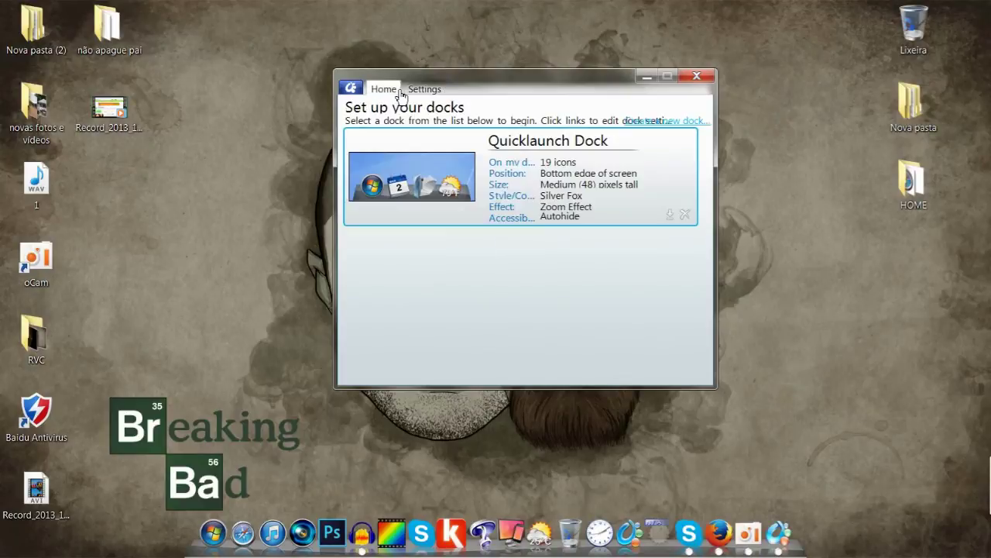
left_click(508, 175)
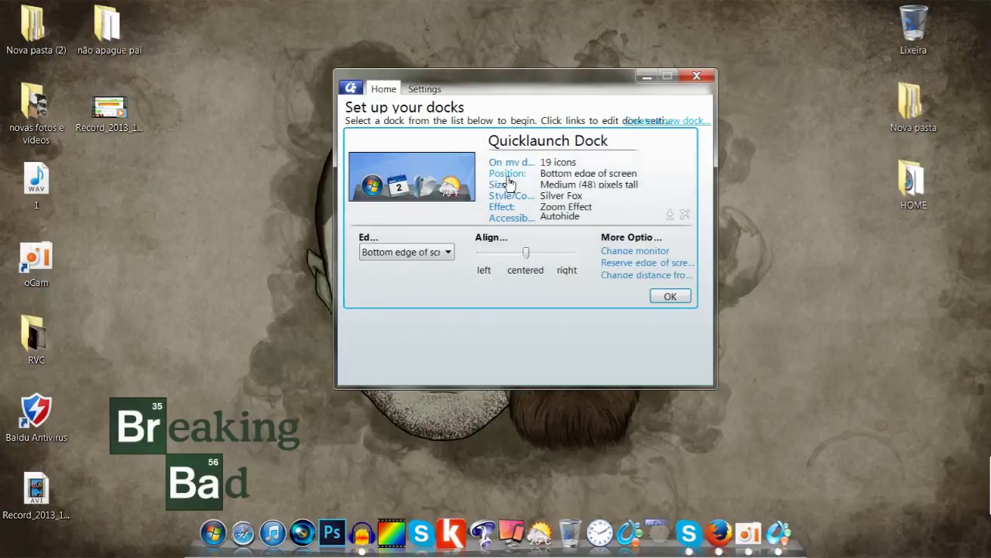
left_click(498, 185)
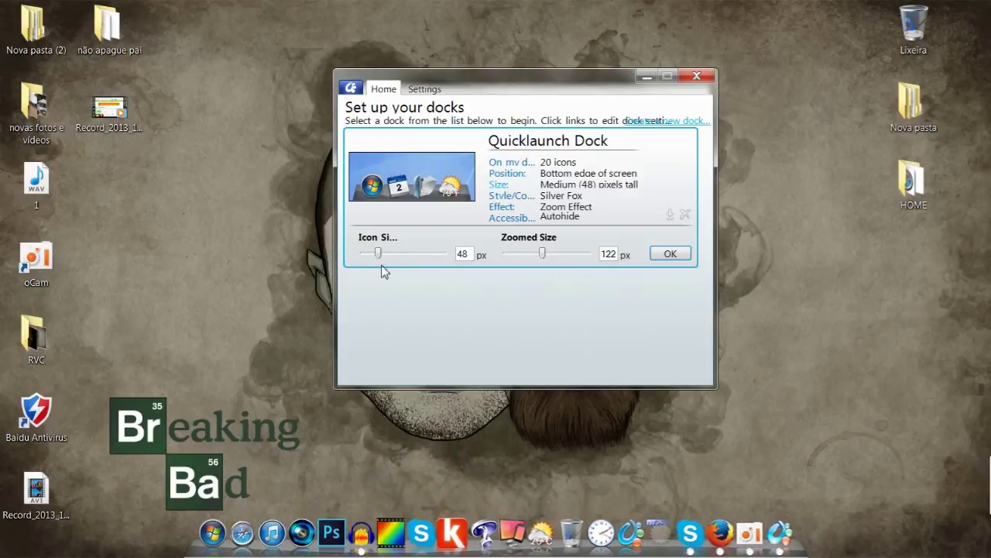
left_click_drag(378, 253, 365, 251)
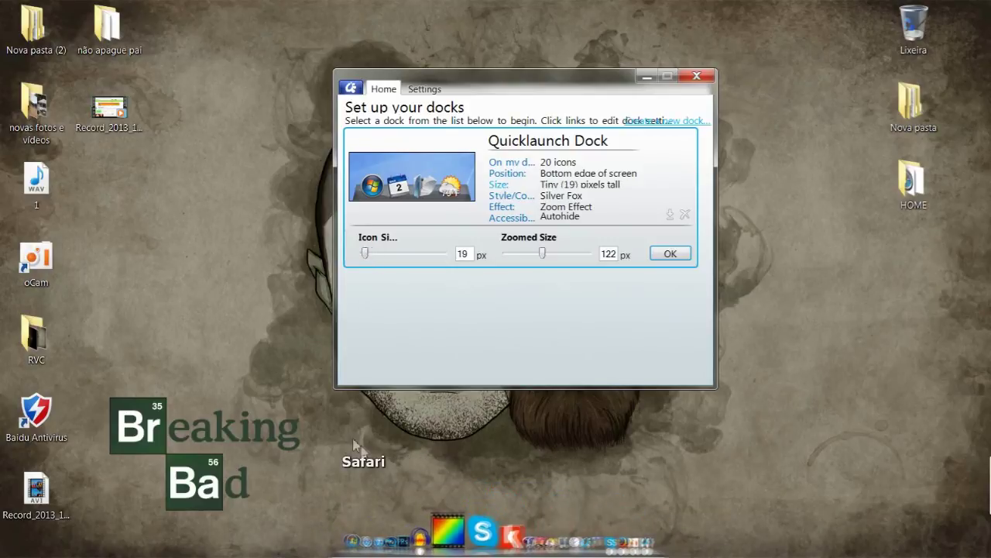
left_click_drag(366, 260, 377, 255)
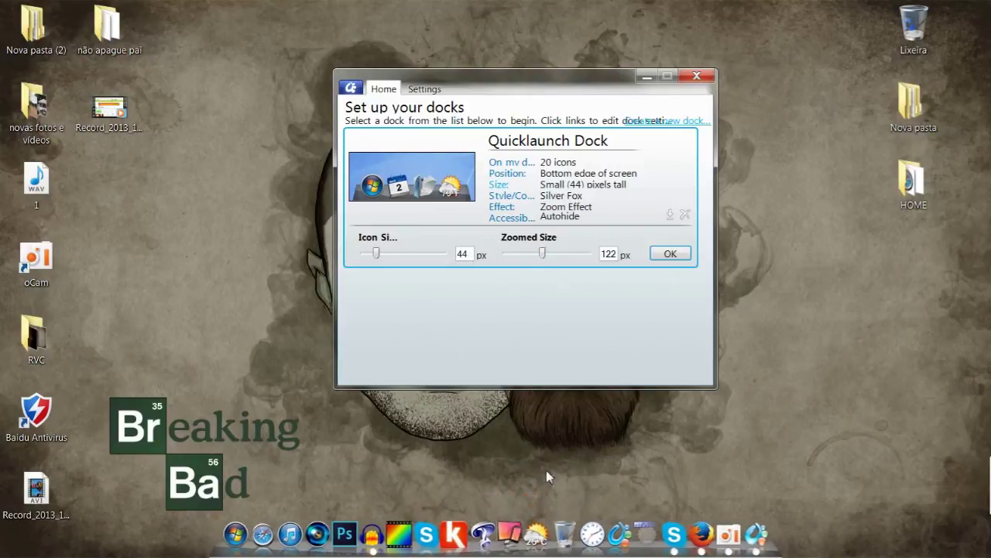
mouse_move(532, 517)
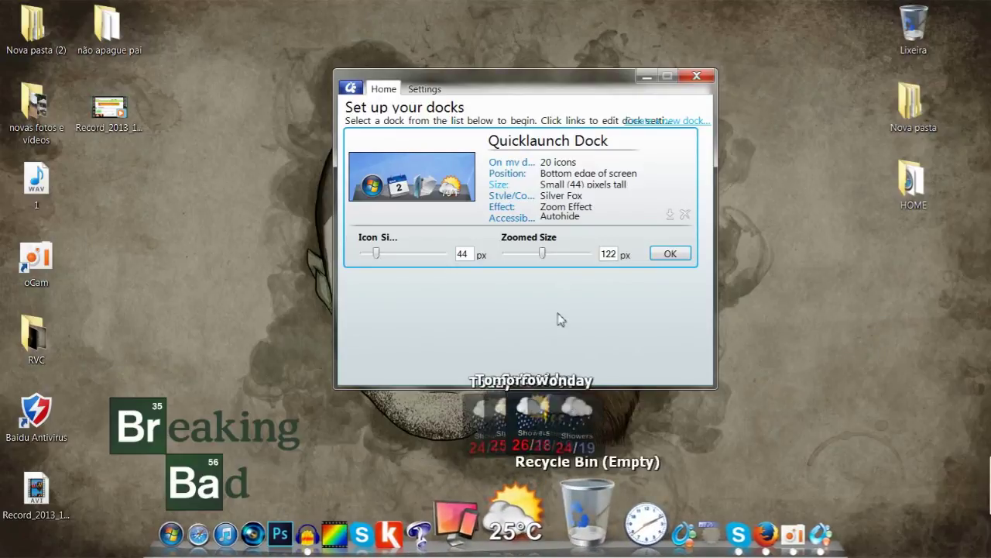
left_click(660, 257)
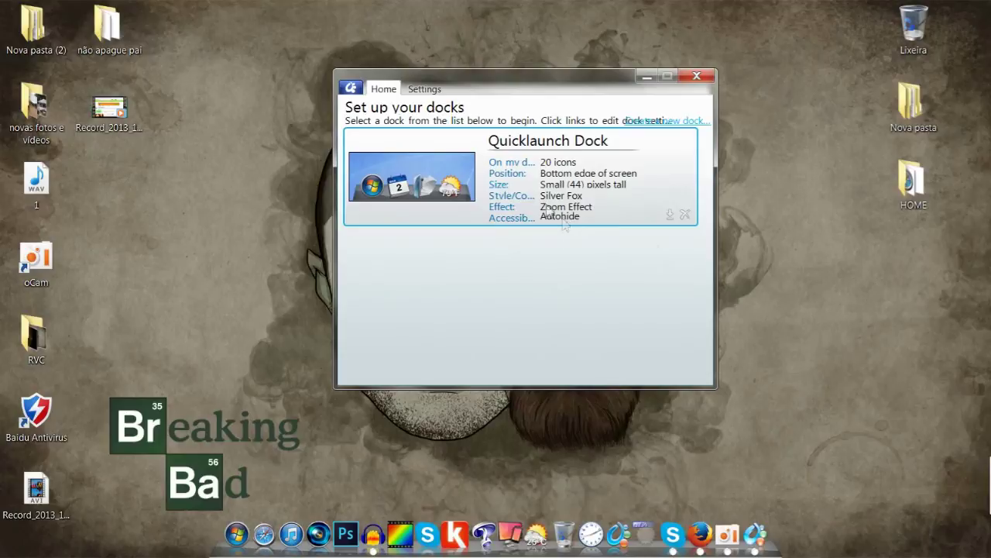
Try the Acrylic background on the Quicklaunch Dock.
left_click(515, 207)
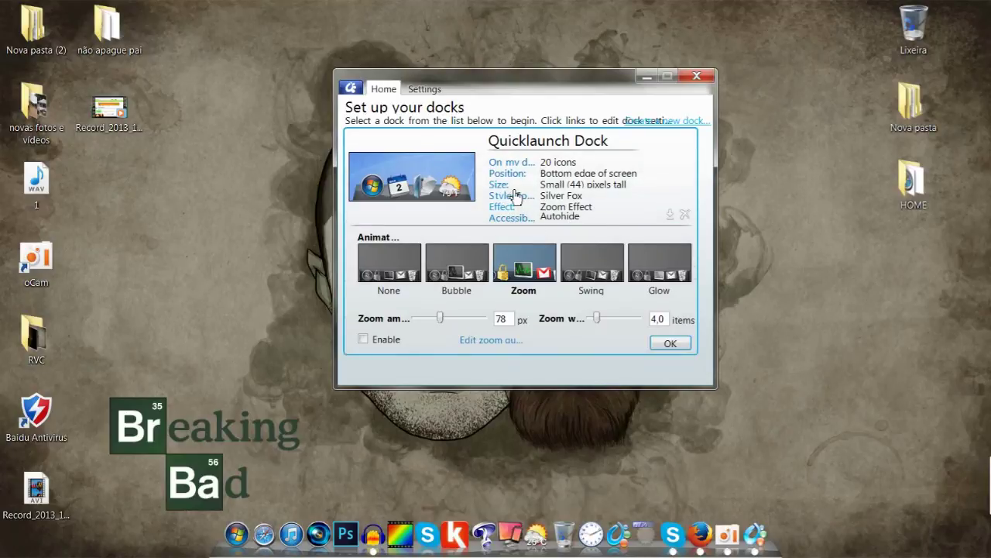
left_click(513, 195)
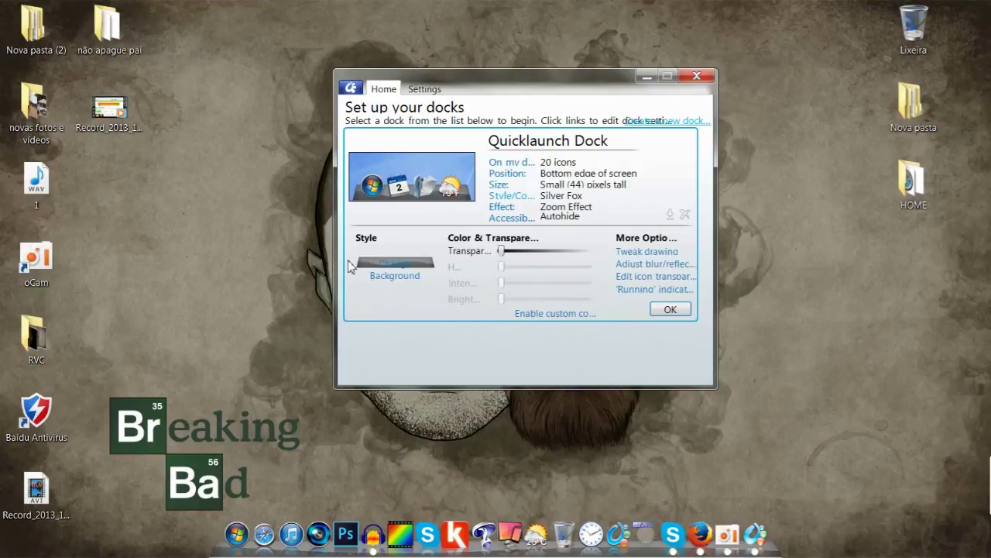
left_click(399, 276)
left_click_drag(705, 239, 707, 138)
left_click(439, 137)
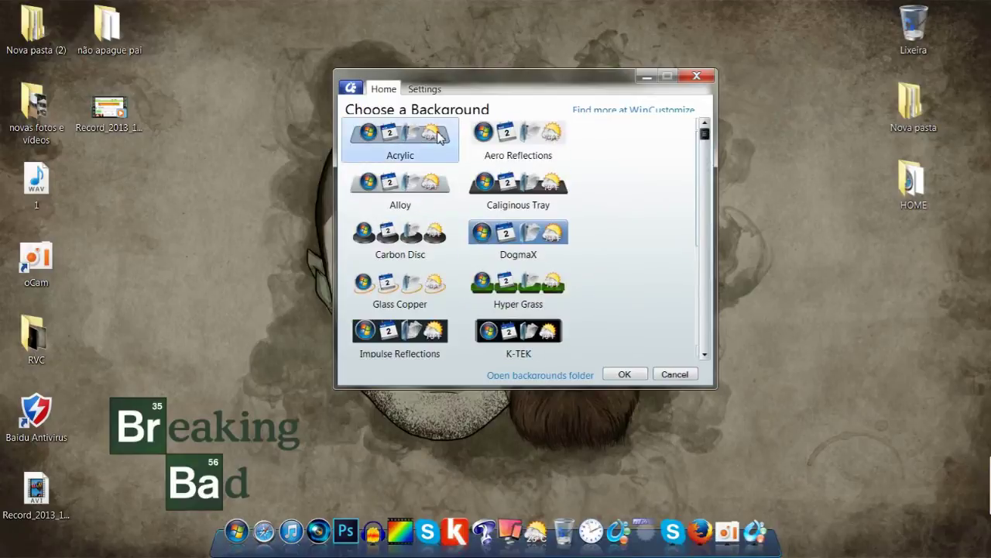
Set the Quicklaunch Dock's background back to Silver Fox and confirm the choice.
left_click_drag(708, 138, 707, 264)
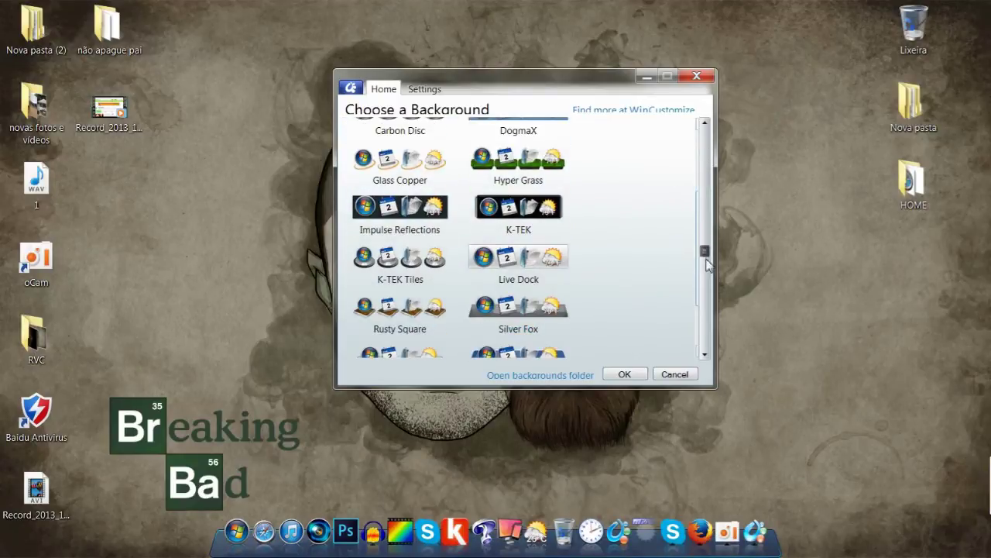
left_click(531, 310)
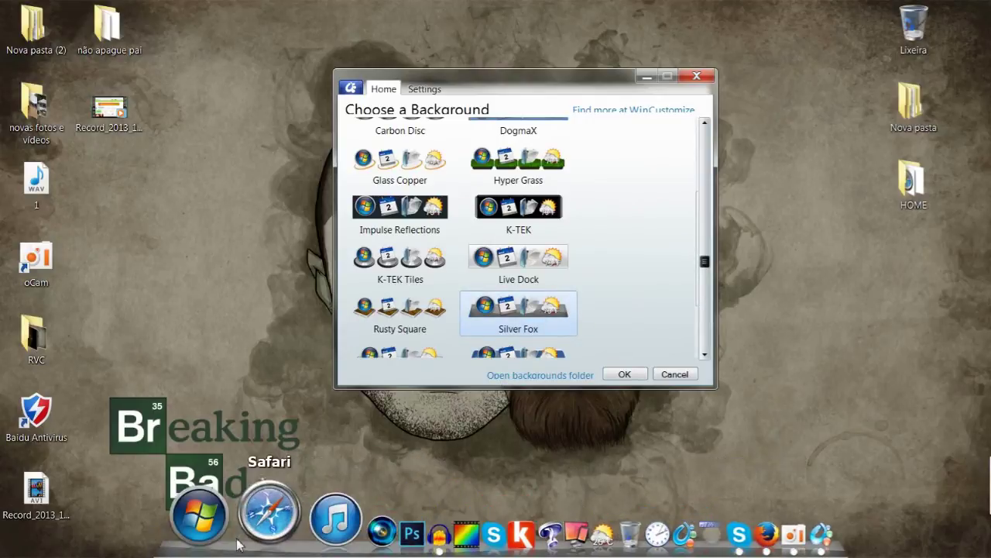
left_click(624, 373)
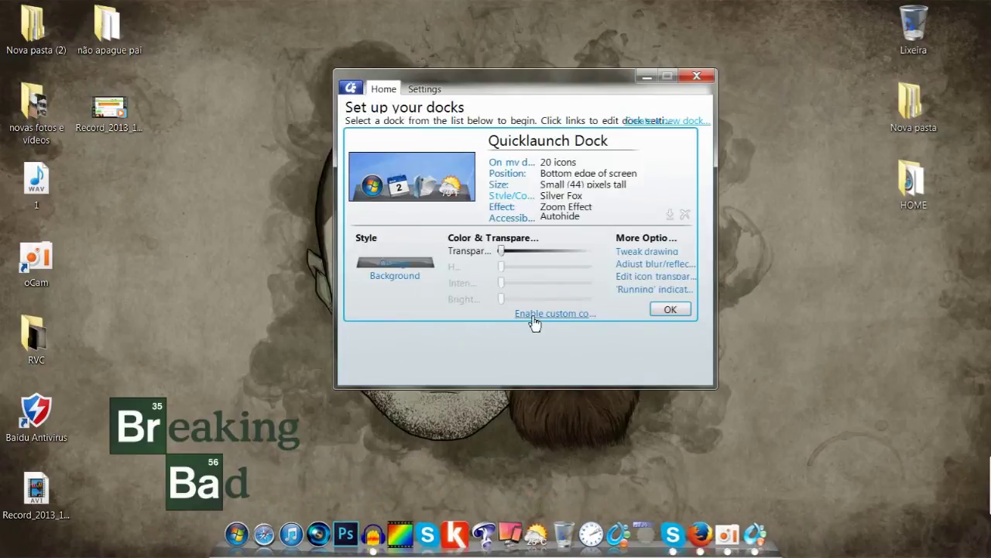
Try the Glow animation effect on the Quicklaunch Dock.
left_click(504, 207)
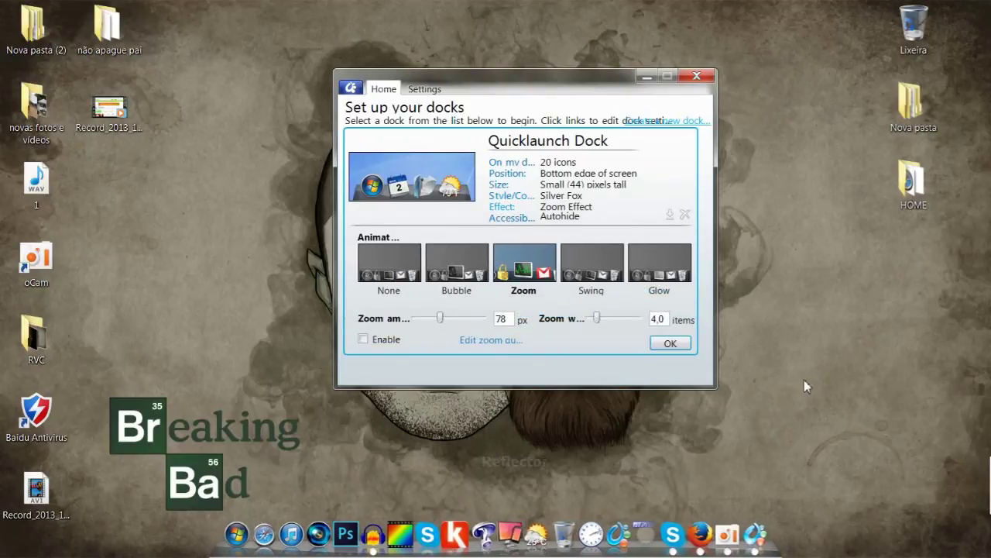
left_click(659, 263)
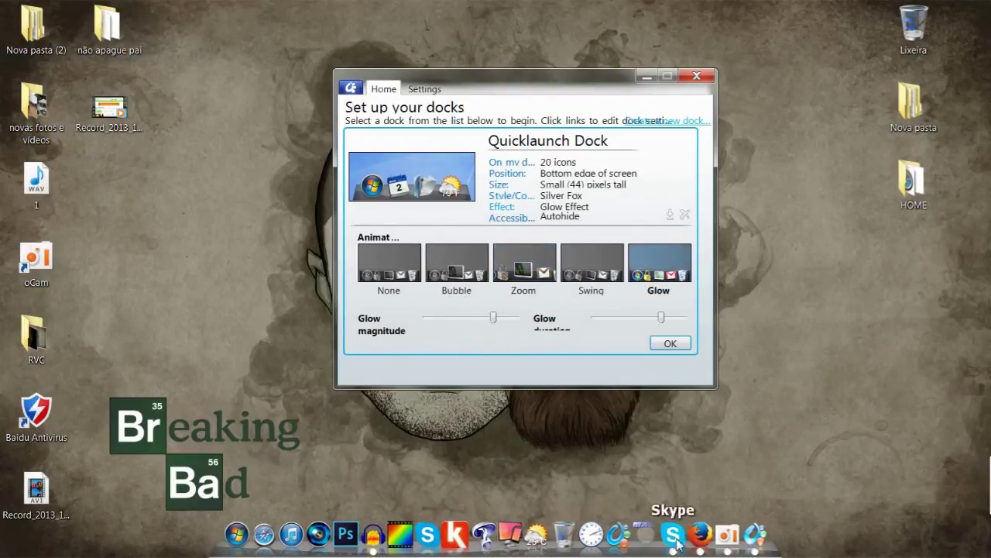
Set the Quicklaunch Dock's accessibility mode to Regular.
left_click(511, 218)
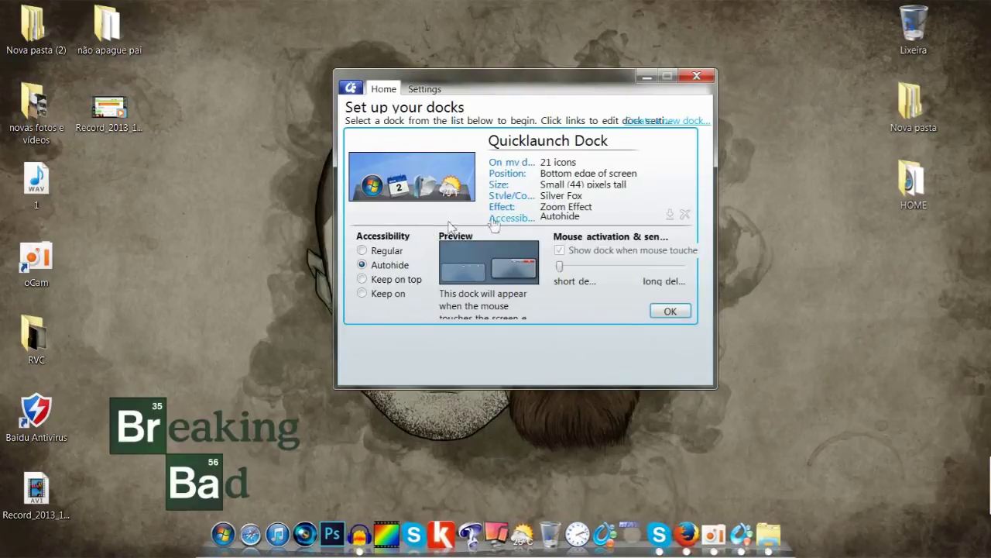
left_click(386, 252)
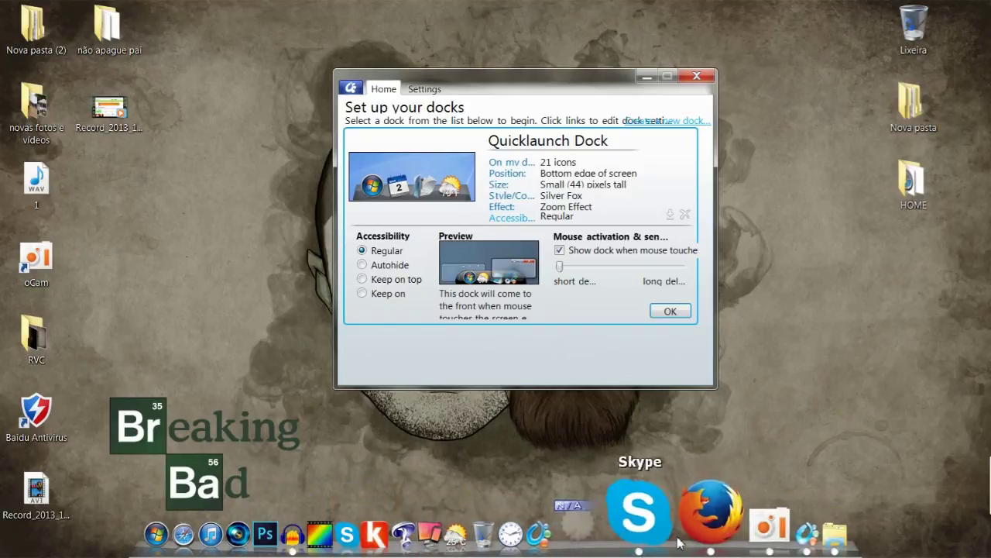
Test calling up the dock over the Firefox window, minimize the browser and confirm the dock's accessibility setting.
left_click(686, 524)
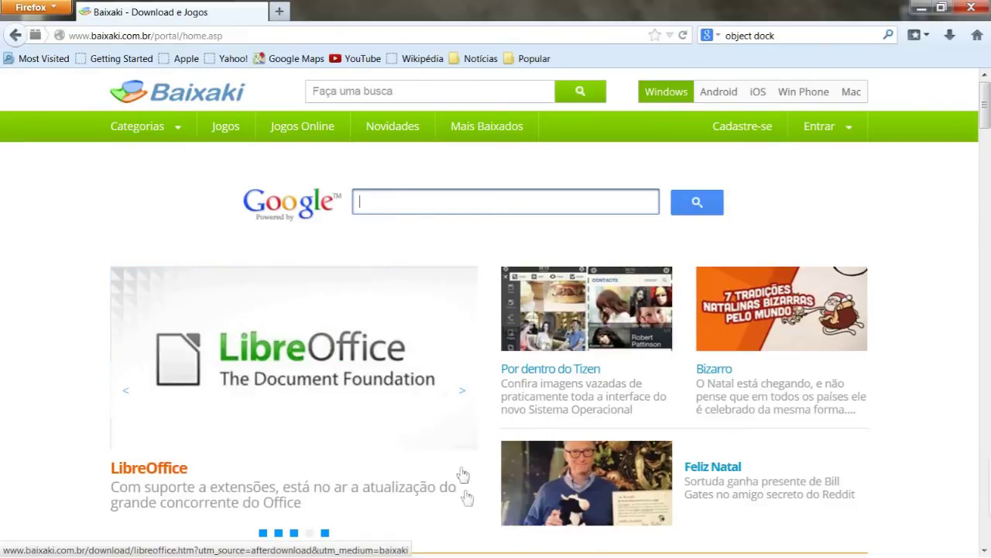
mouse_move(476, 555)
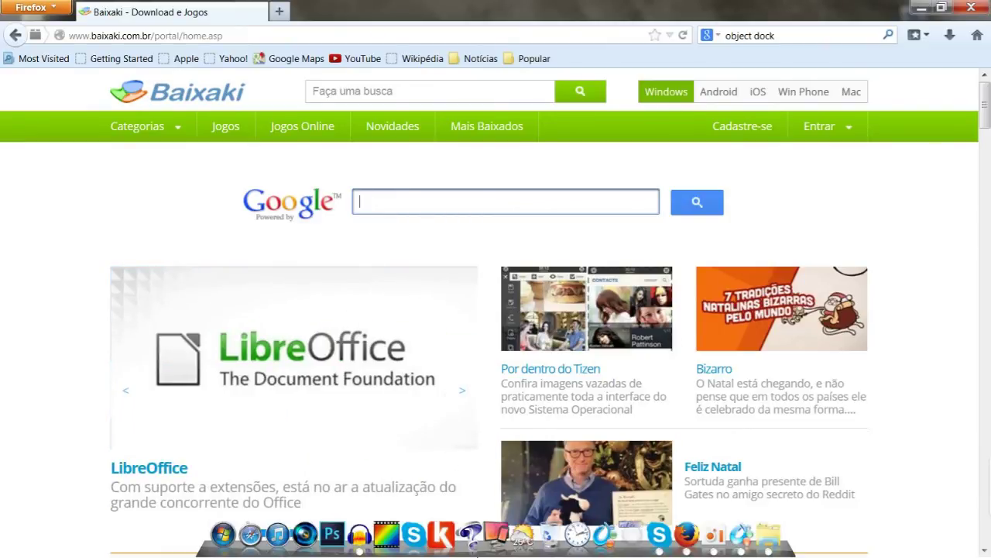
left_click(922, 8)
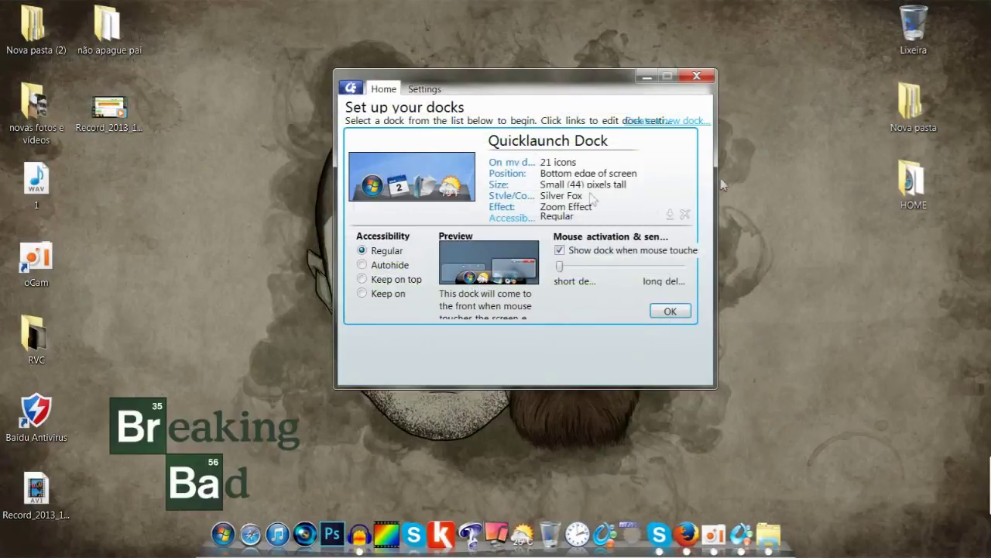
left_click(668, 312)
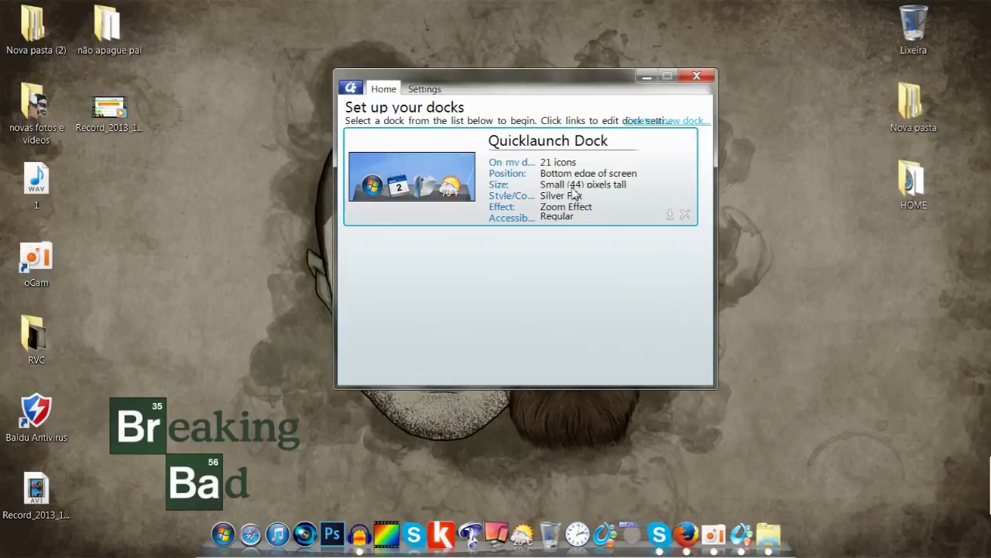